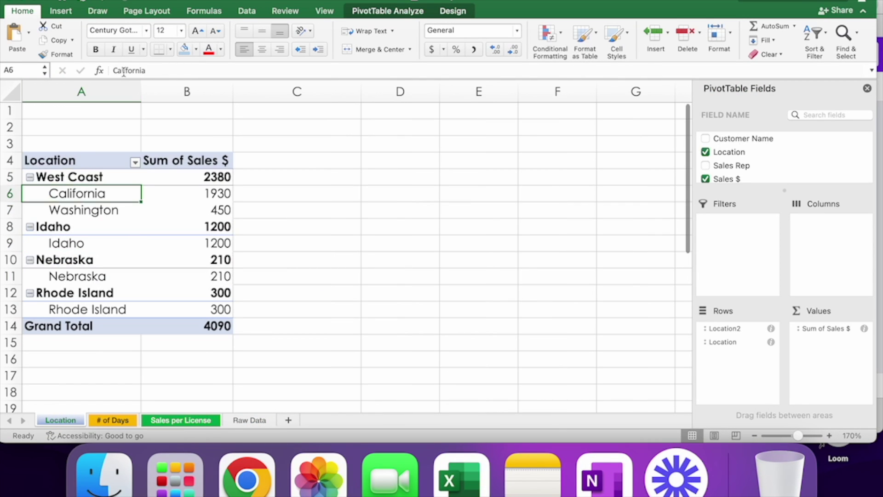
Change the license-day grouping interval to 30 days
right_click(102, 177)
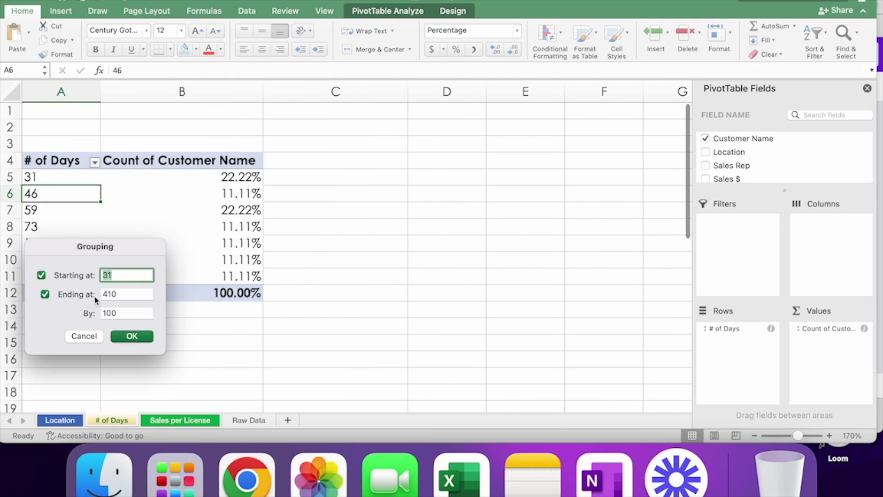
double_click(126, 313)
text(30)
click(132, 336)
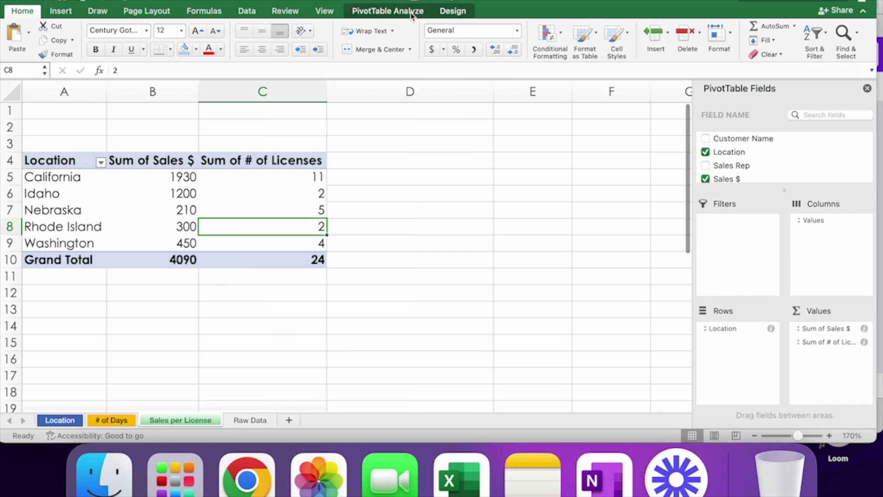
Start a calculated field named 'Sales $ per License' with formula = 'Sales $' /
click(629, 34)
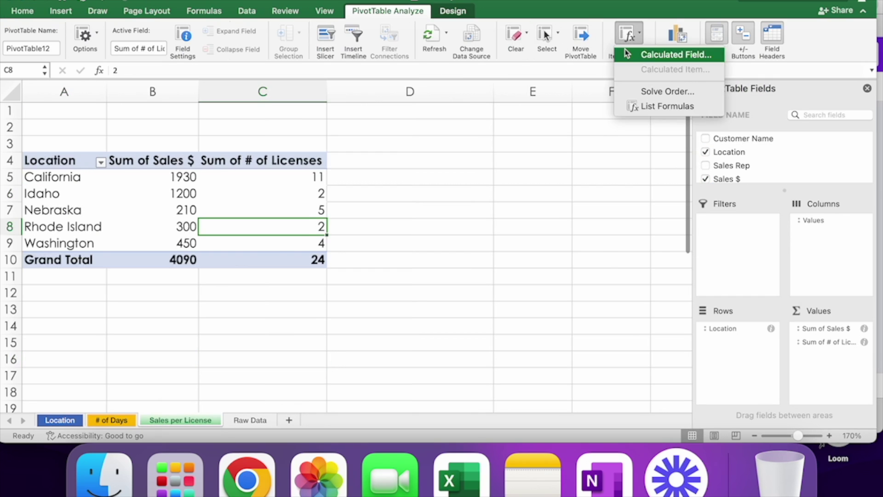
click(627, 53)
text(Sales $ per License)
key(Tab)
text(= 'Sales $' /)
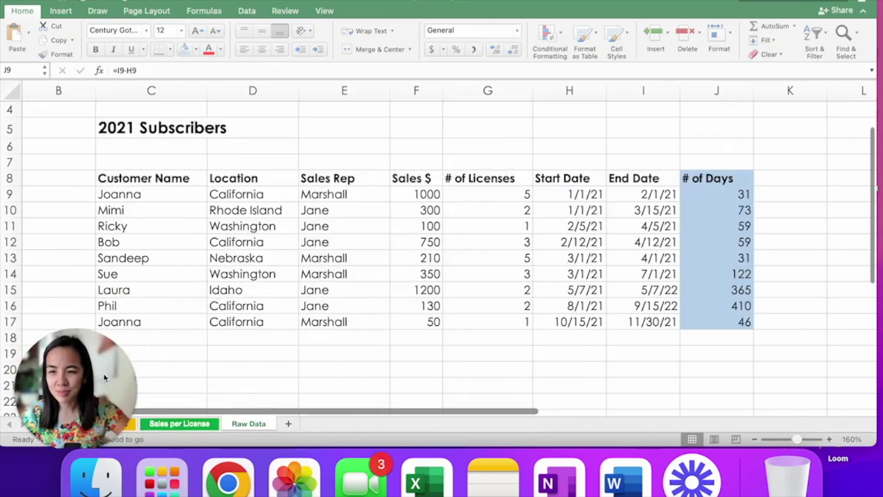
drag(104, 375, 792, 61)
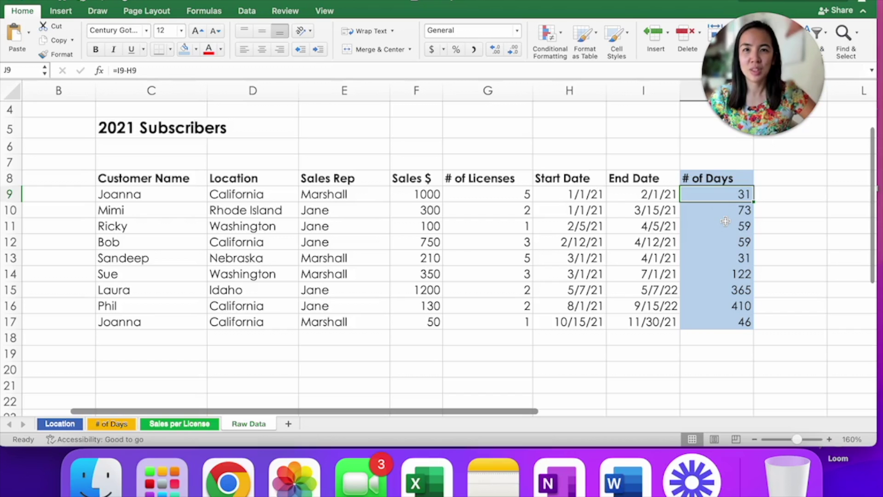
On the Location sheet's pivot, select California and Washington together
click(63, 423)
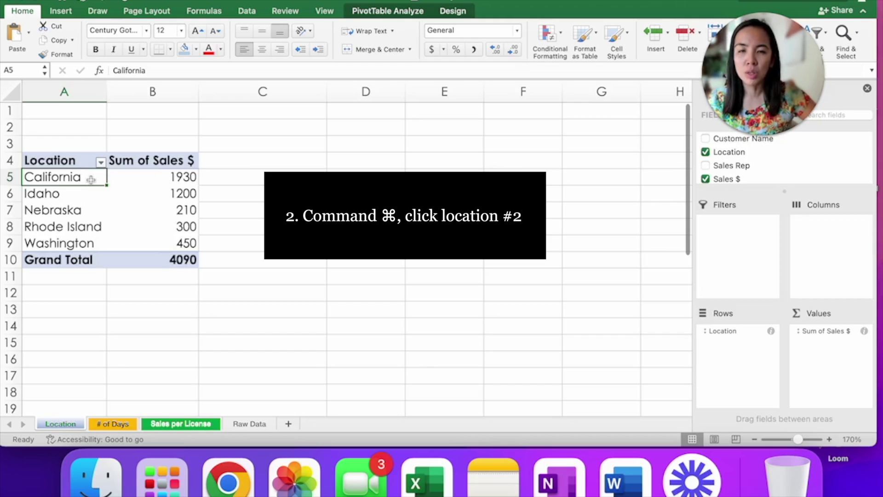
super+click(82, 243)
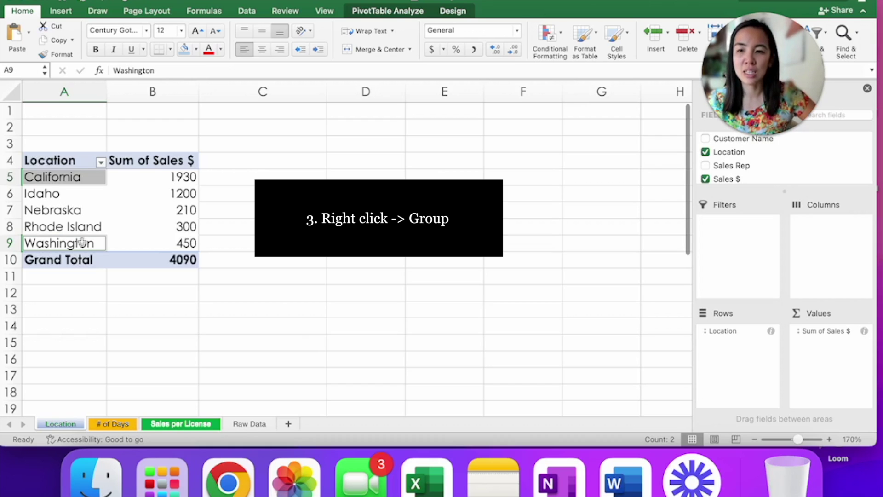
Group the selected California and Washington rows into Group1
right_click(82, 242)
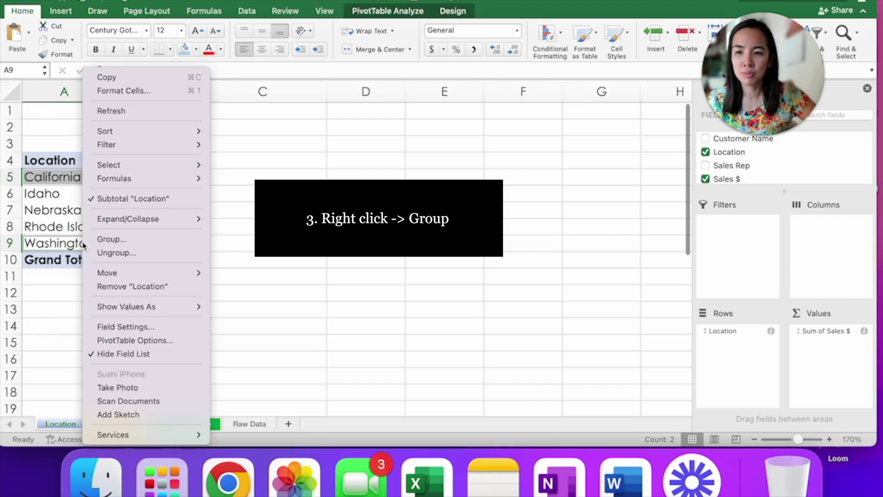
click(146, 244)
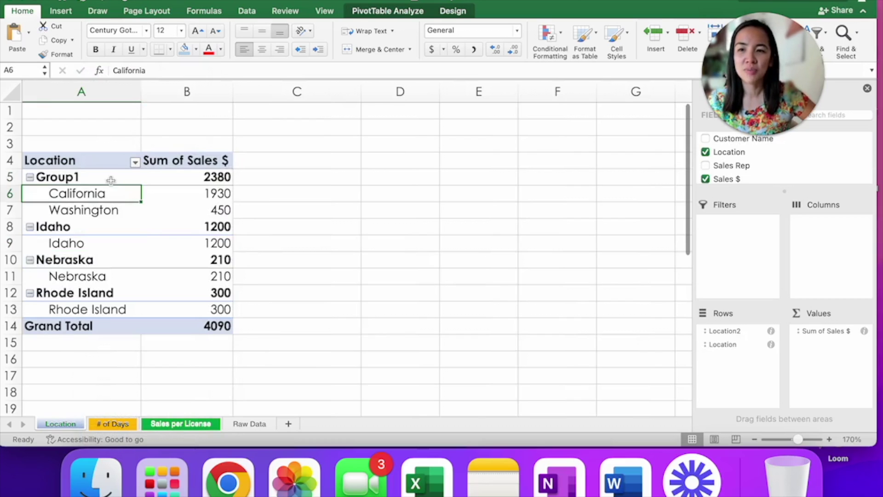
Rename the Group1 label to 'West Coast' in the formula bar
click(111, 178)
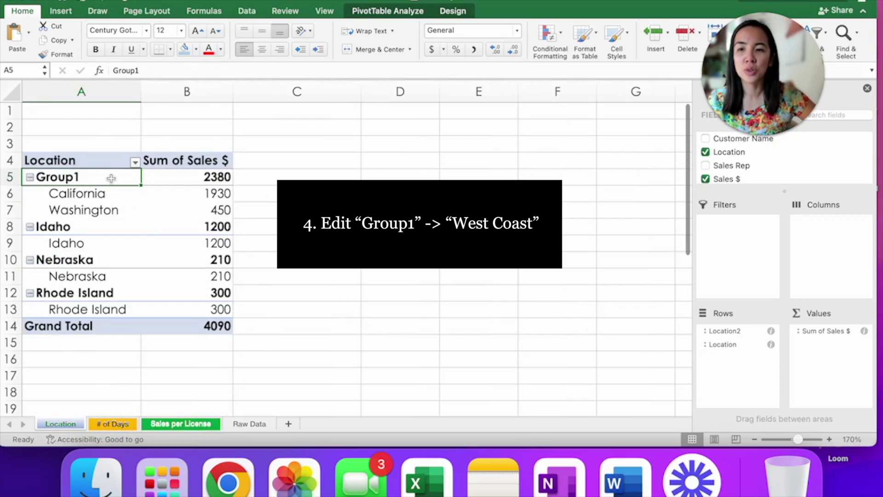
click(161, 72)
drag(141, 72, 106, 74)
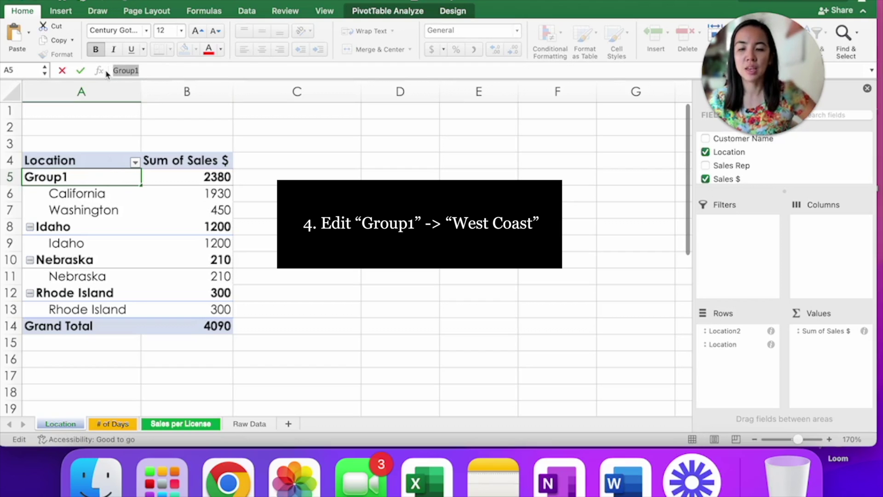
text(West Coast)
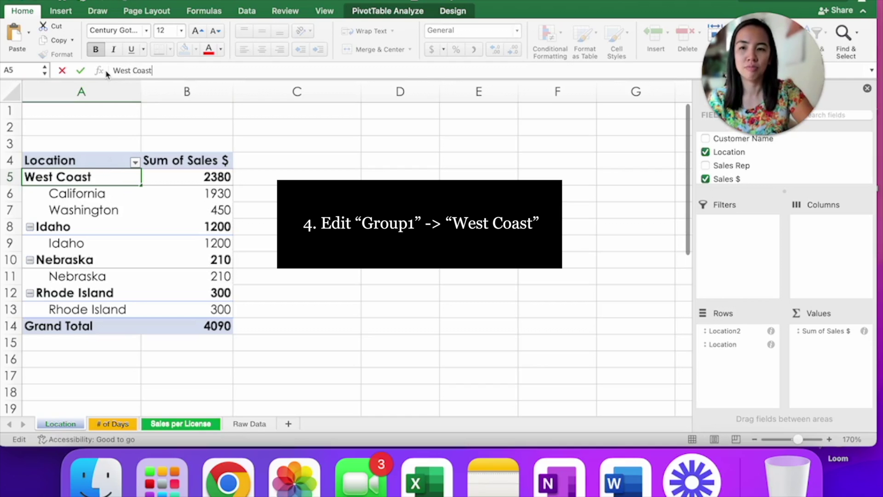
key(Return)
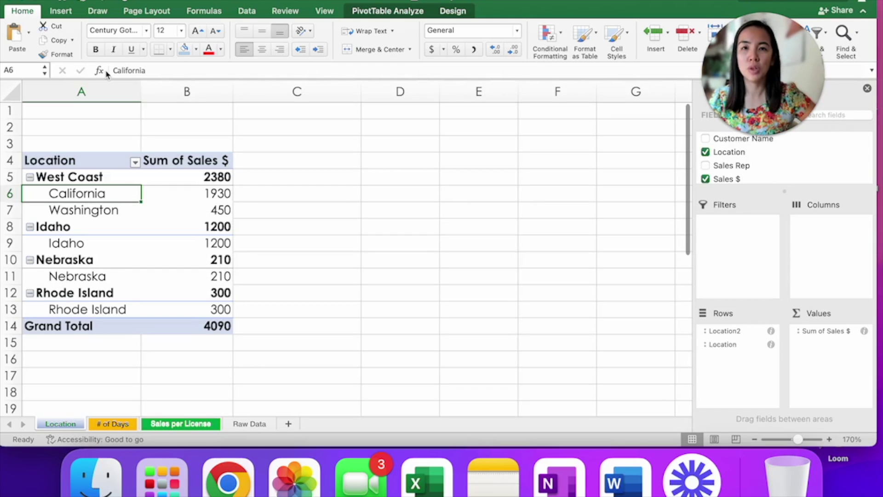
Ungroup West Coast so California and Washington are listed individually again
right_click(92, 177)
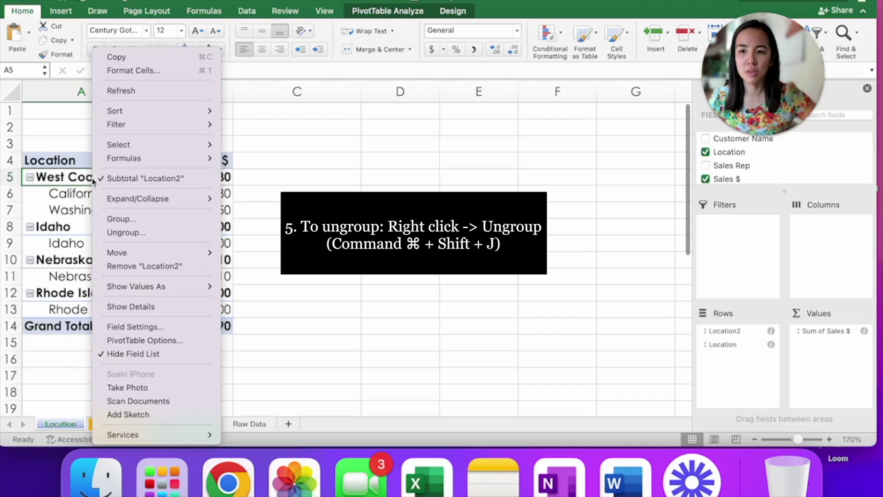
click(144, 233)
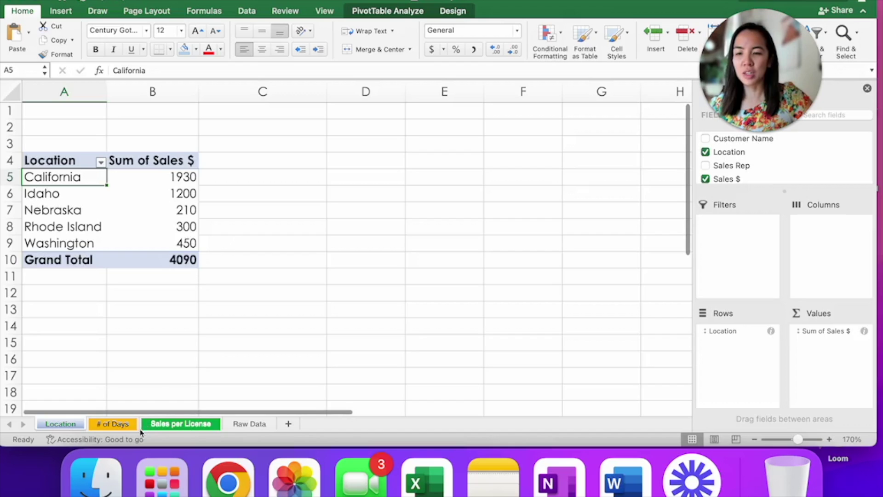
On the # of Days sheet, review the customer counts for 31, 46 and 59 days
click(127, 426)
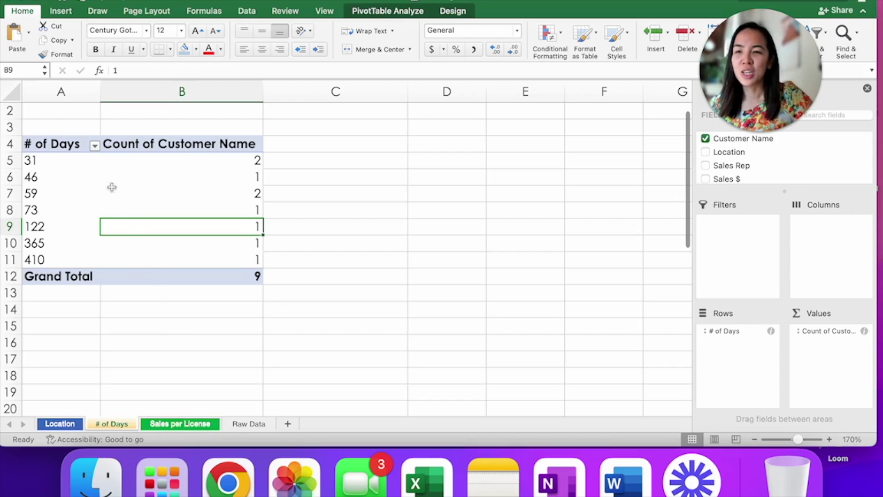
click(79, 160)
drag(80, 159, 80, 193)
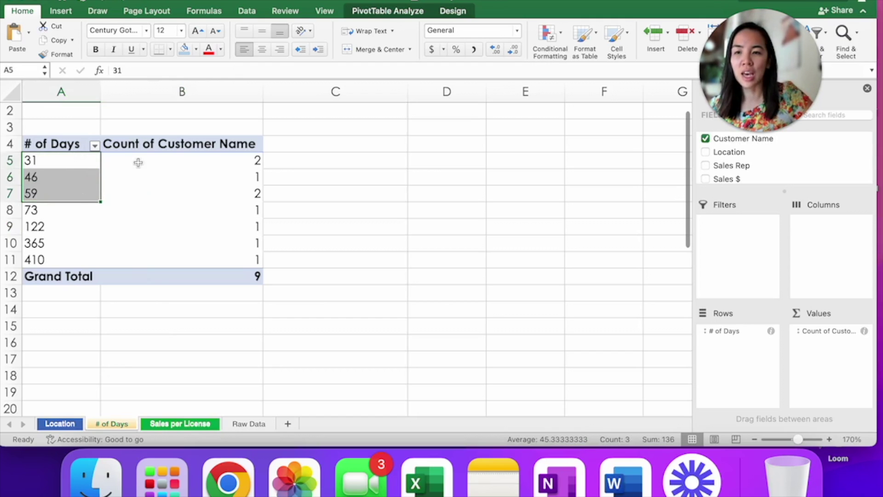
drag(138, 161, 138, 192)
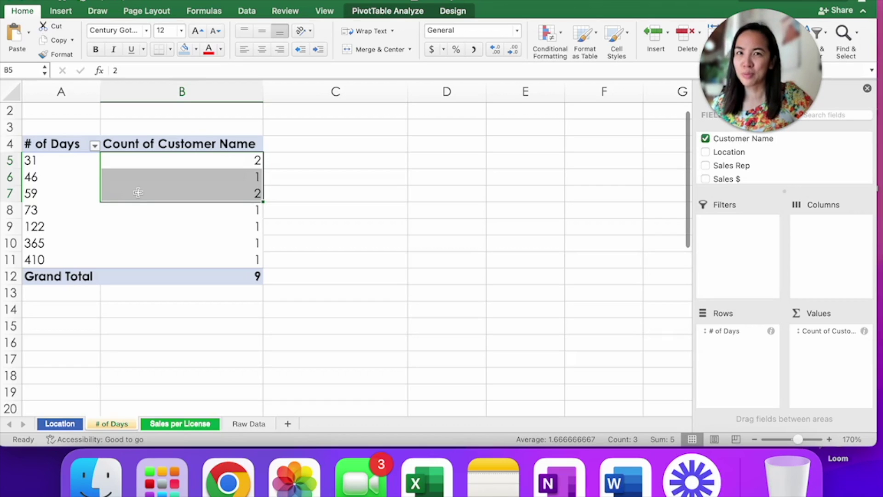
click(167, 226)
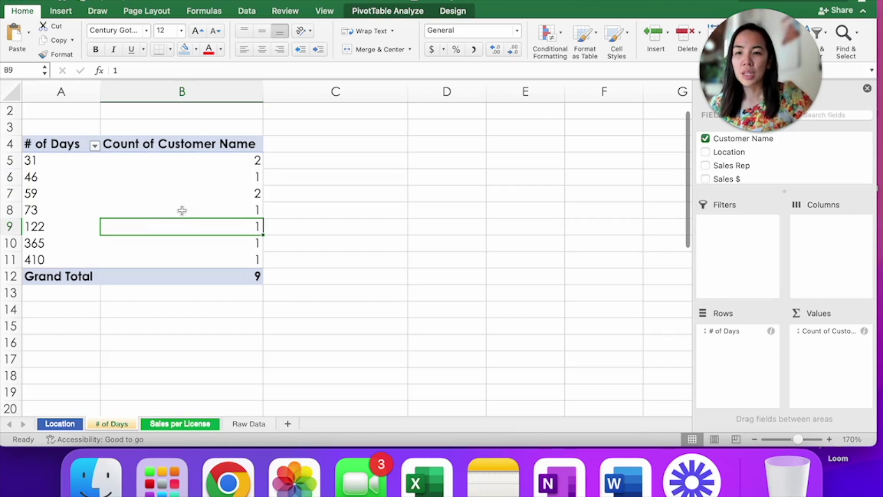
Show the customer counts as % of Grand Total
right_click(182, 210)
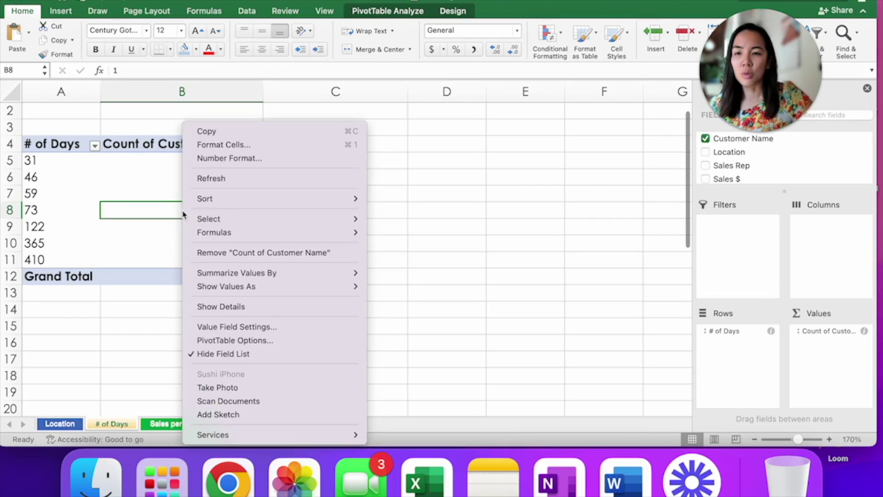
mouse_move(262, 290)
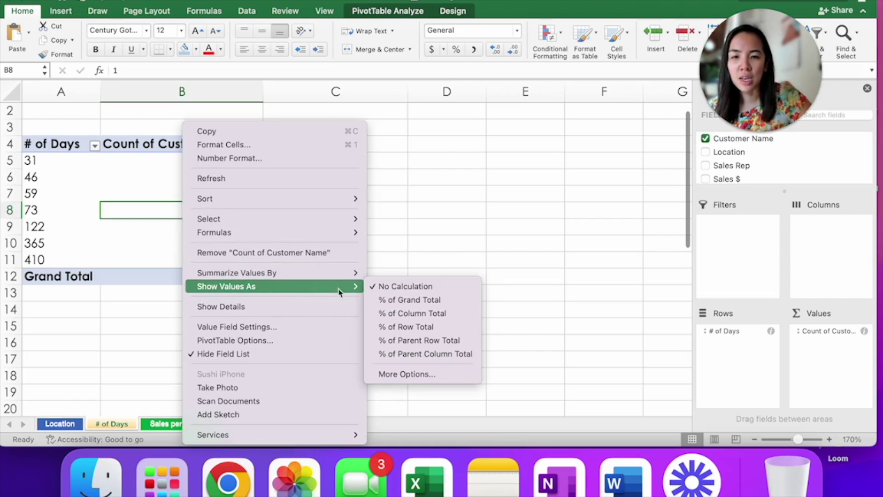
click(462, 302)
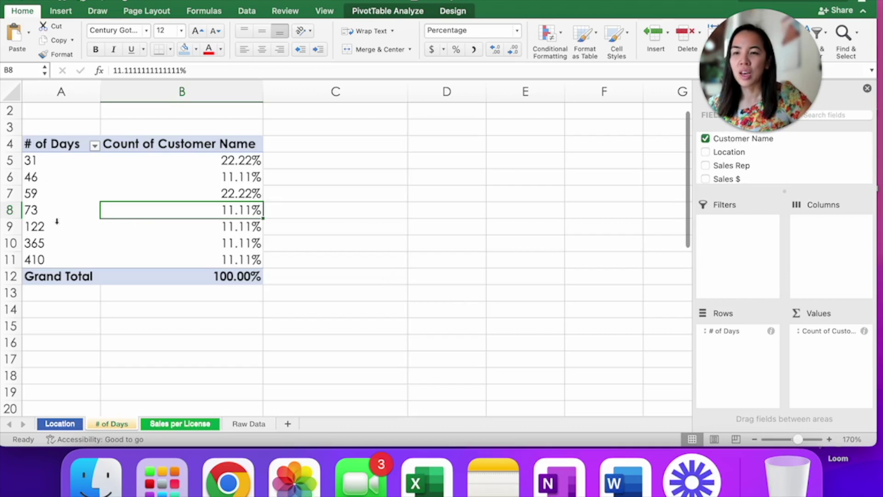
Group the # of Days values from 31 to 410 in steps of 30 instead of 100
right_click(60, 179)
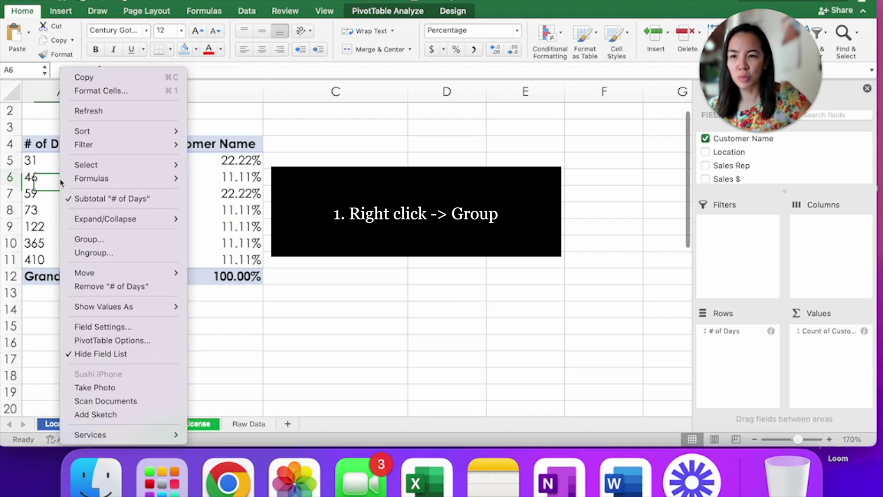
click(110, 239)
drag(105, 187, 343, 158)
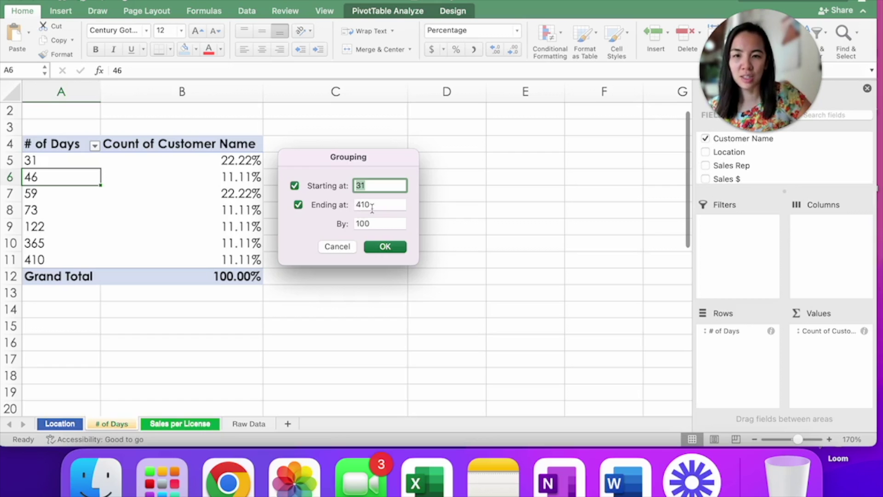
click(373, 222)
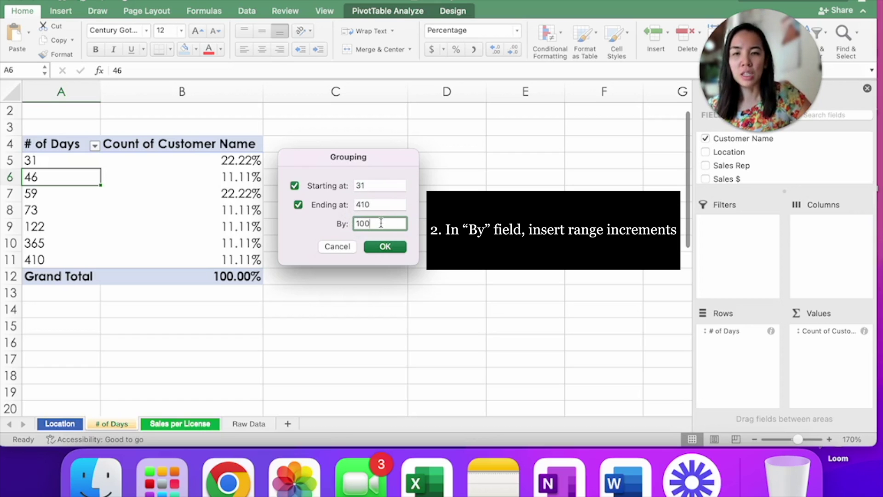
double_click(363, 223)
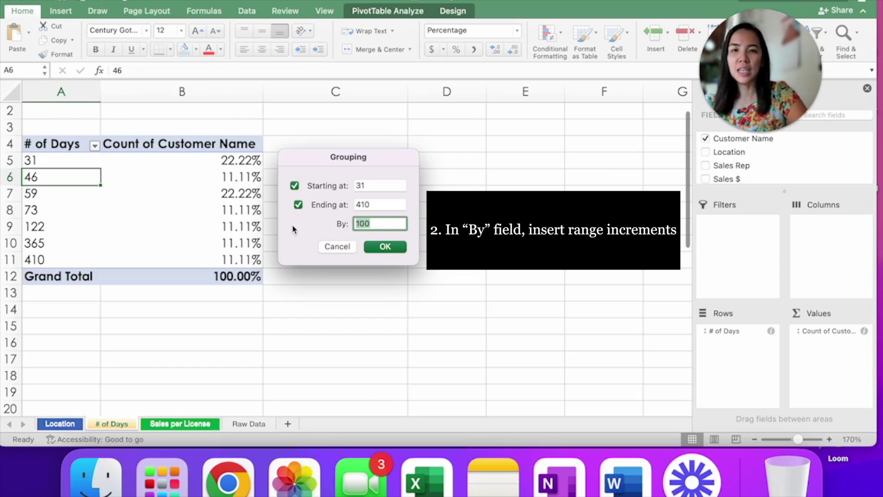
text(30)
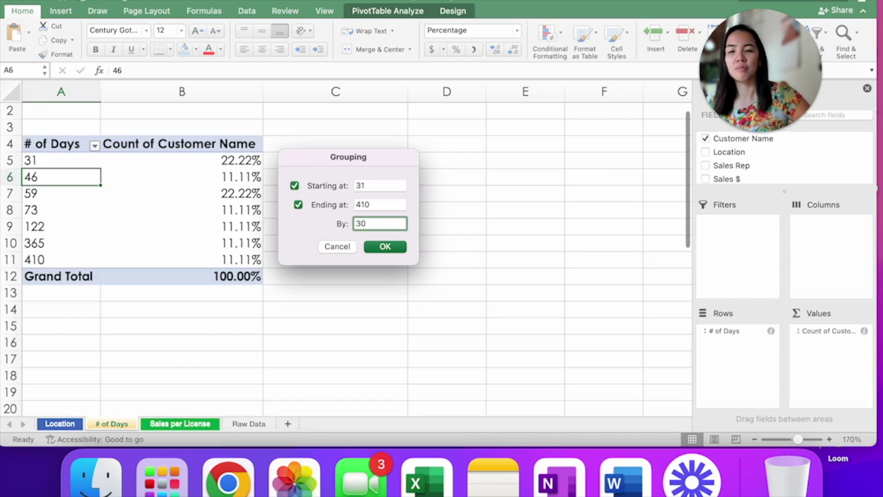
click(375, 249)
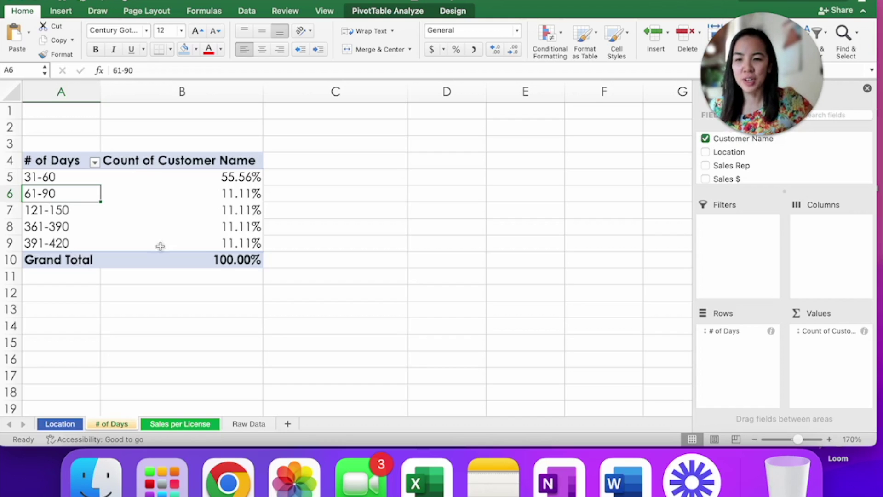
Switch to the Sales per License sheet
click(180, 424)
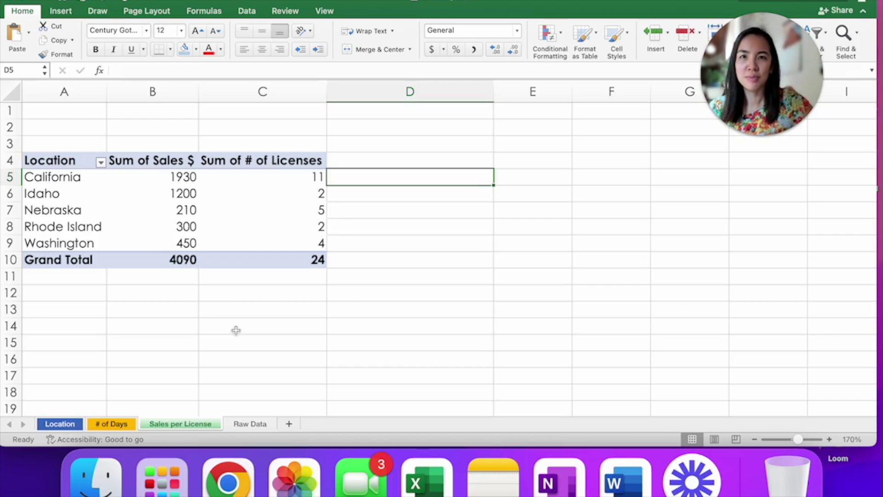
Enter =B5/C5 in D5 and fill it down through D10
text(=)
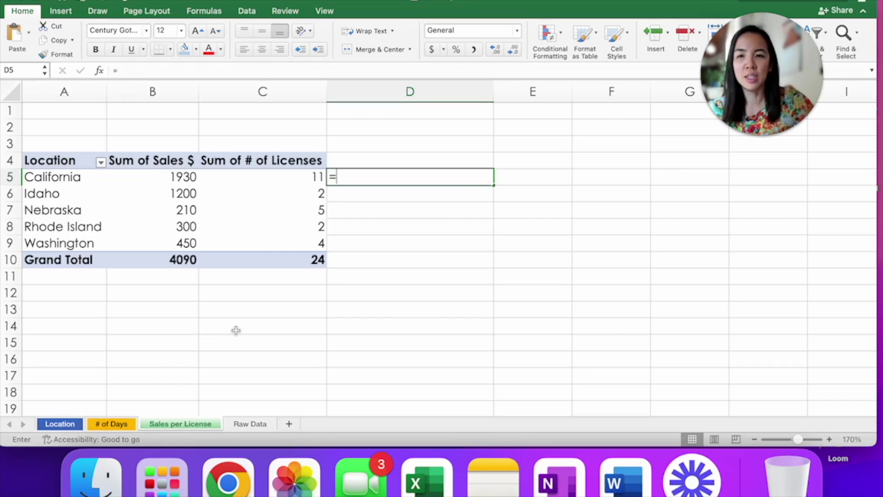
click(188, 180)
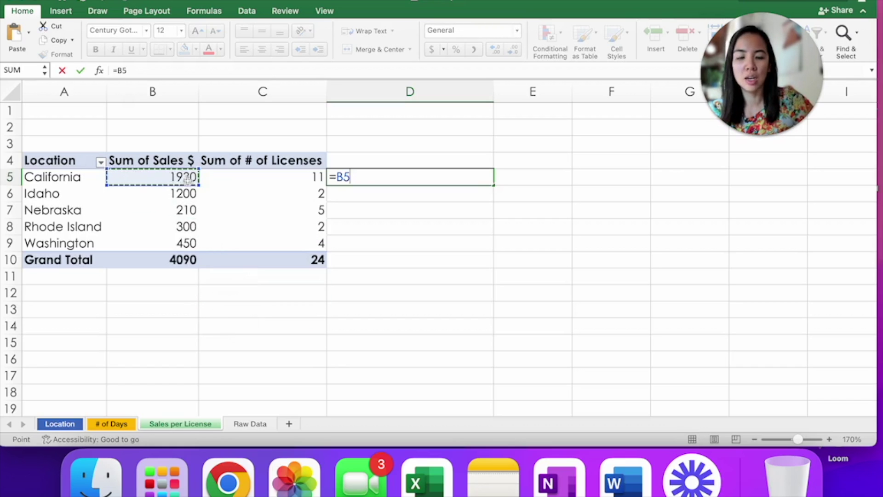
text(/)
click(227, 180)
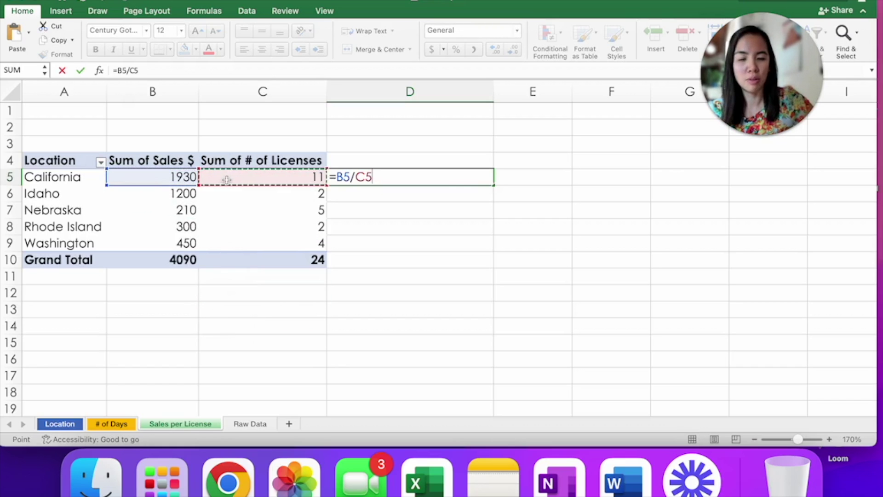
key(Return)
click(490, 180)
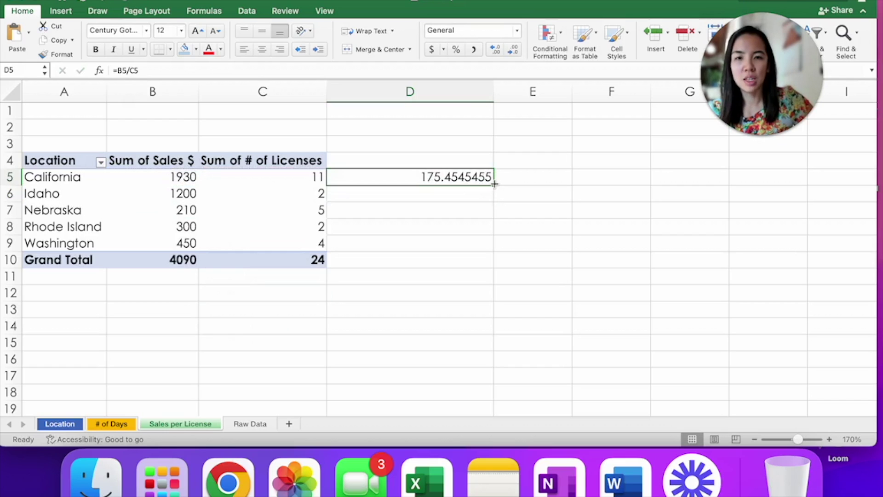
drag(492, 181, 484, 262)
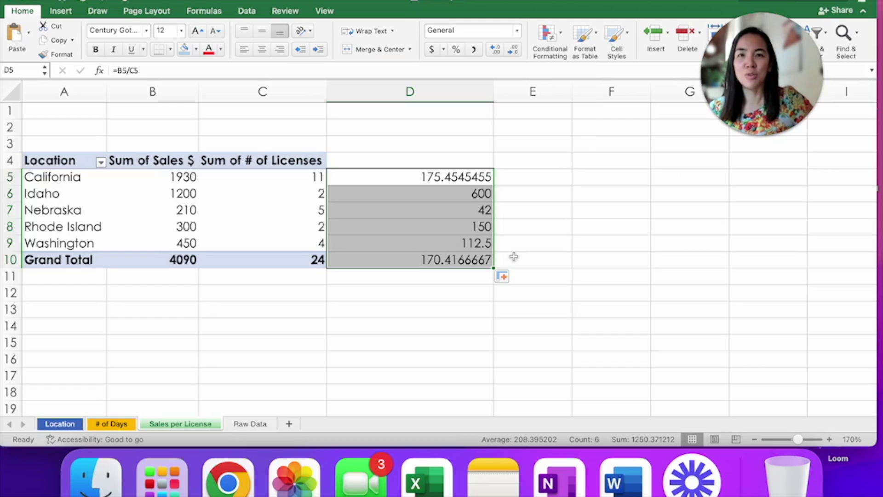
Clear the manual results in D5:D10 and start a new calculated field for the pivot table
key(Delete)
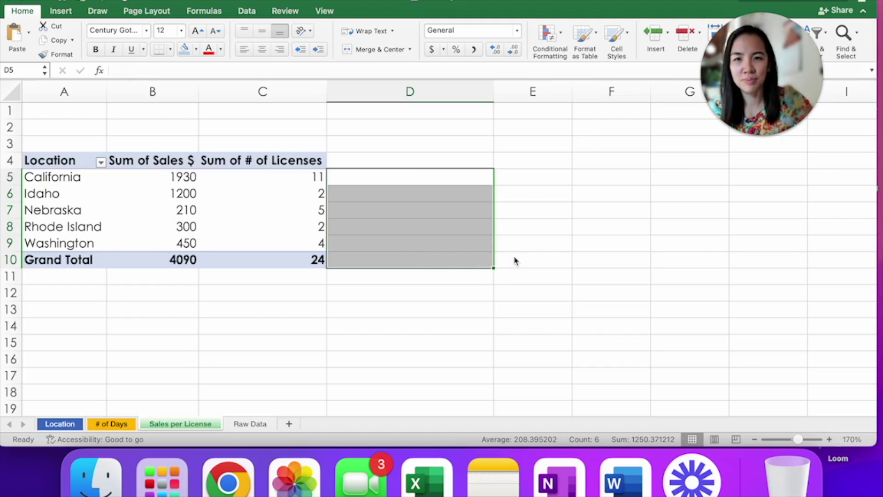
click(247, 193)
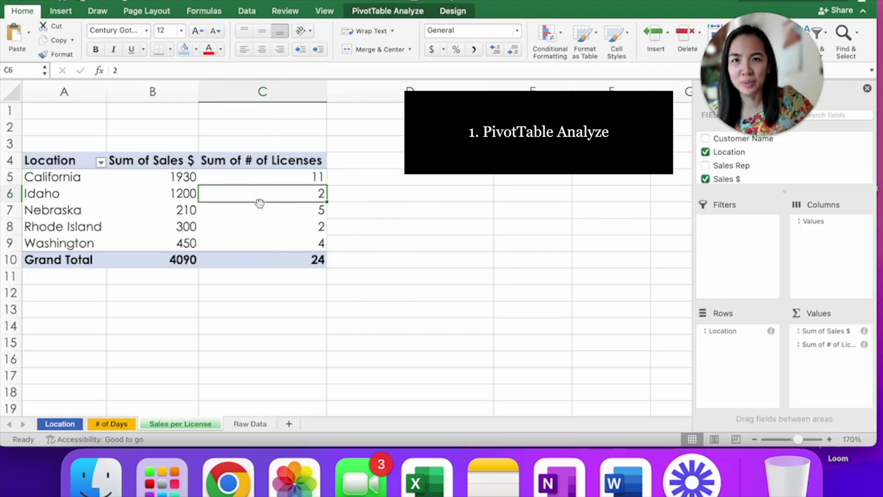
click(377, 12)
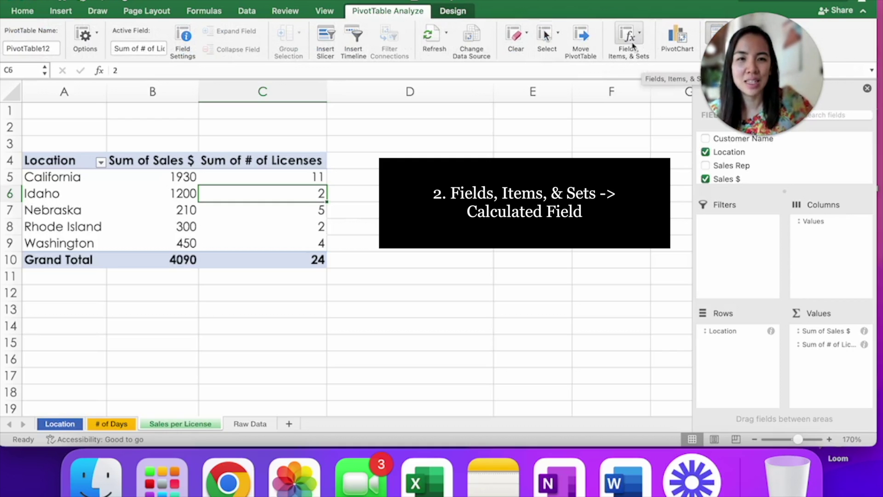
click(632, 43)
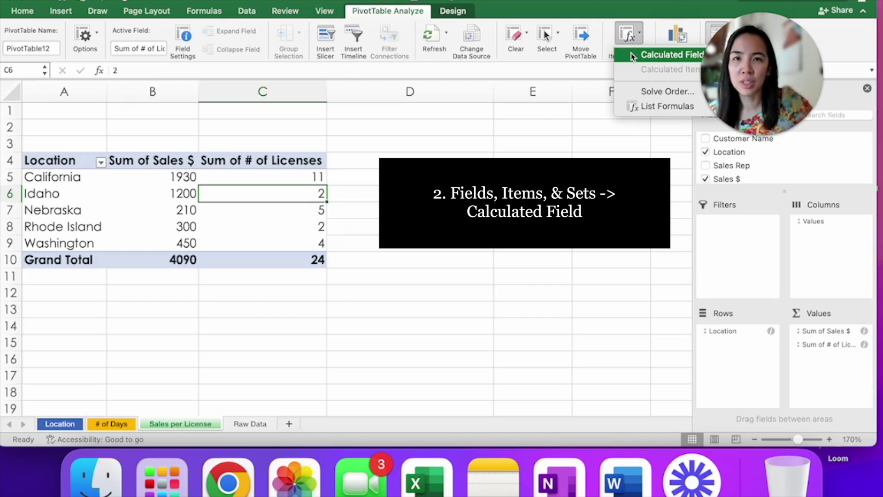
click(632, 55)
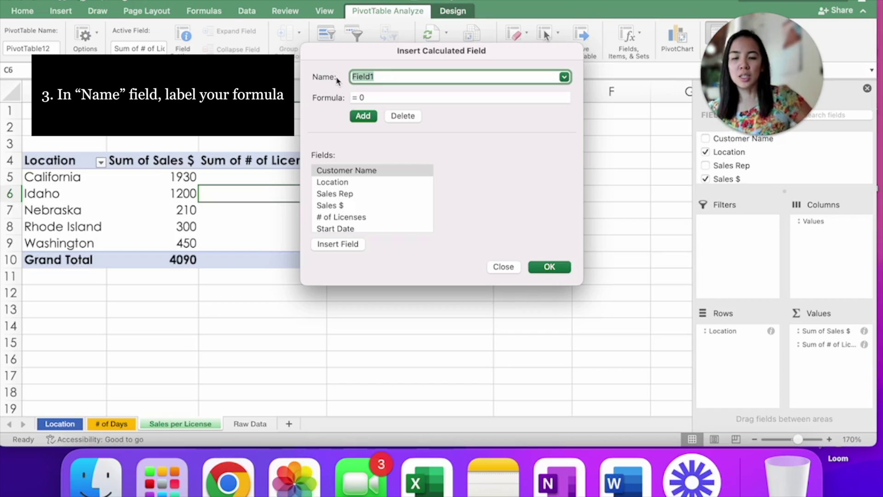
Name the calculated field 'Sales $ per License' with formula ='Sales $'/'# of Licenses' and add it
text(Sa)
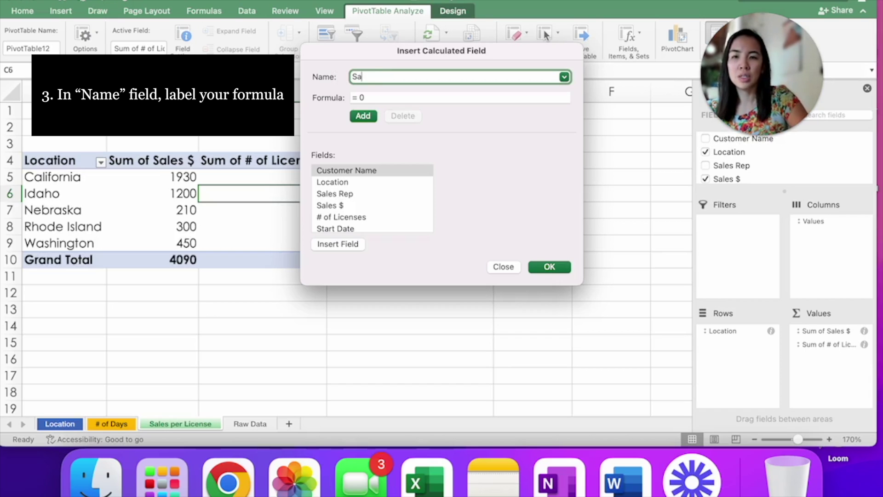
text(les $ per License)
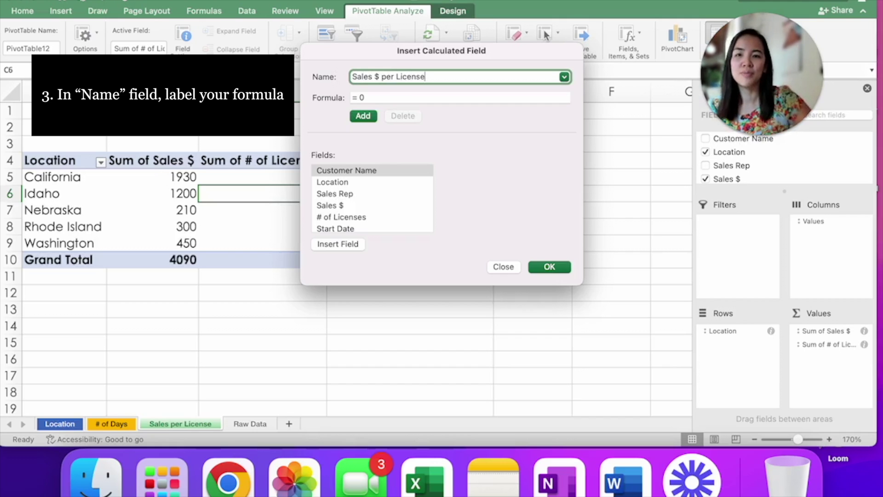
click(381, 97)
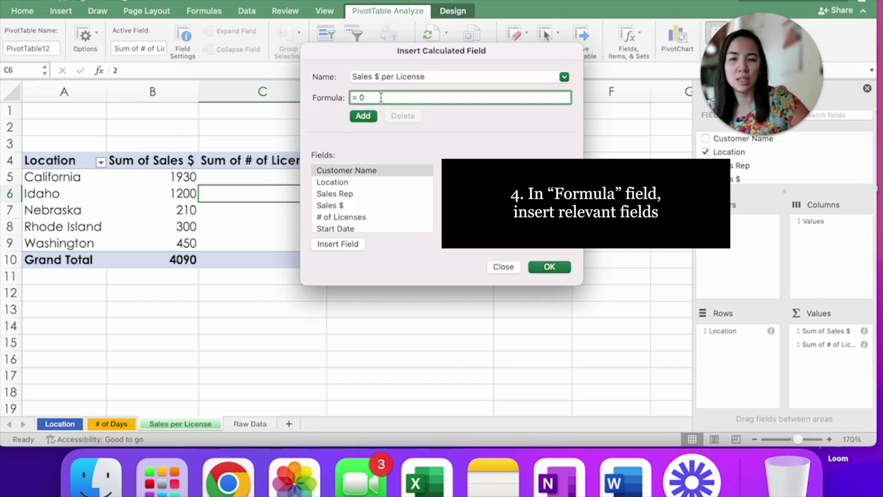
key(BackSpace)
key(BackSpace)
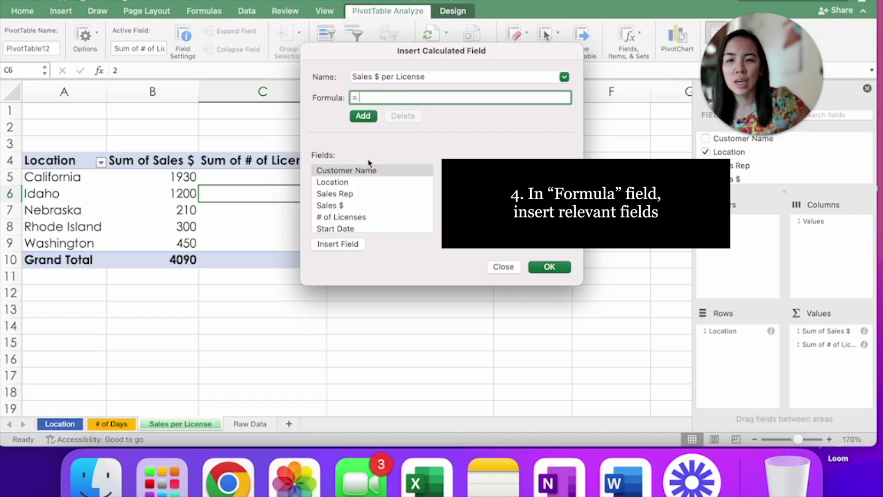
double_click(351, 205)
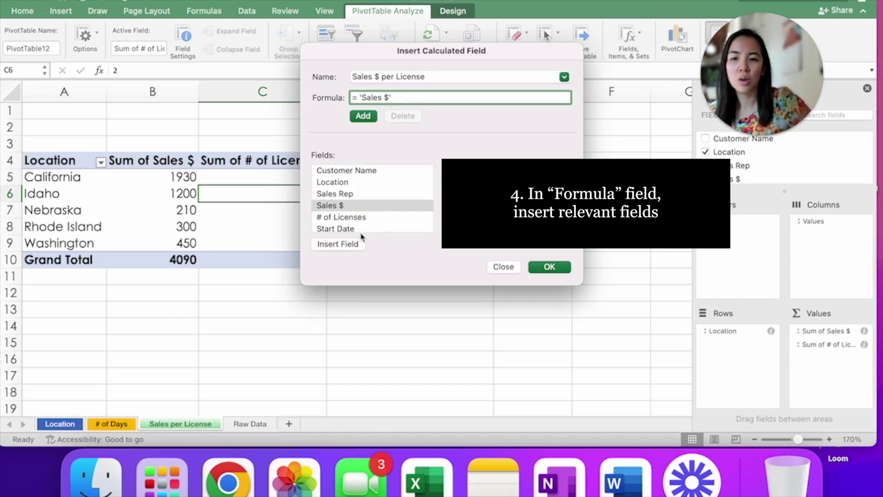
text(/)
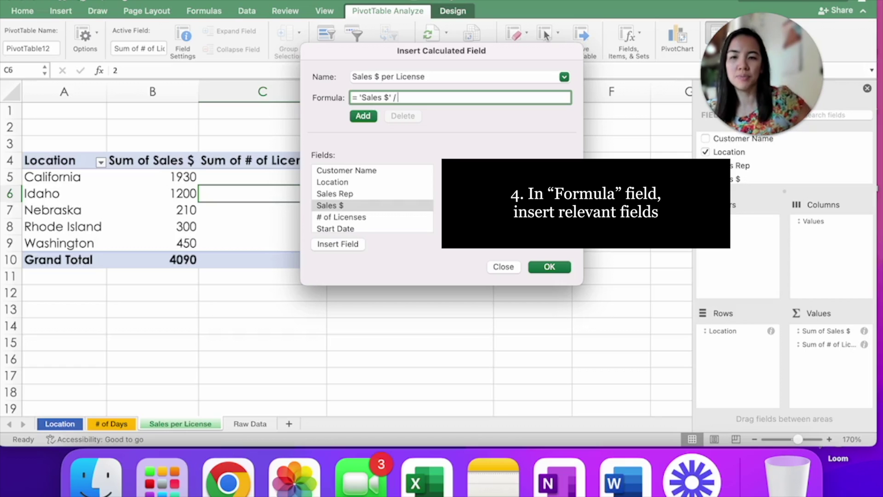
double_click(379, 221)
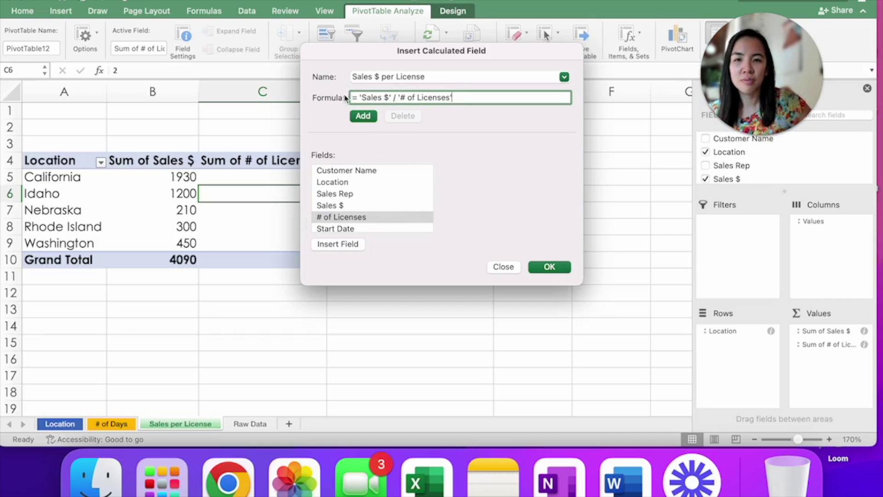
click(362, 116)
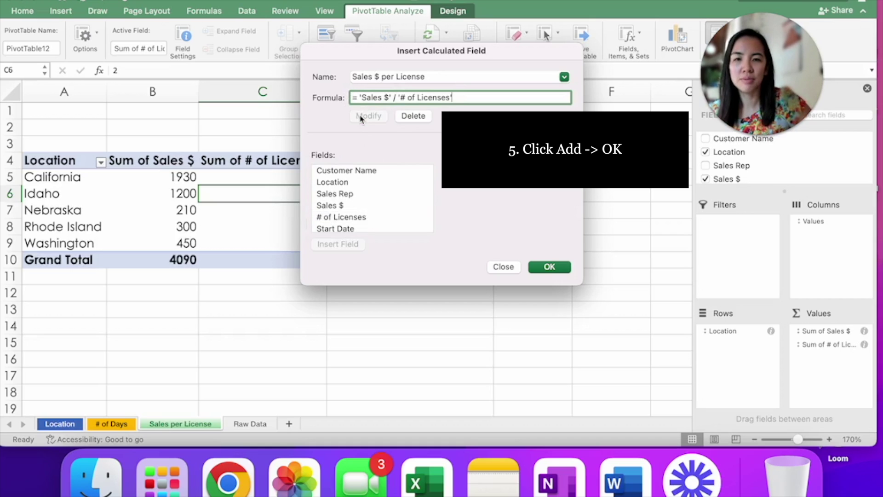
click(558, 270)
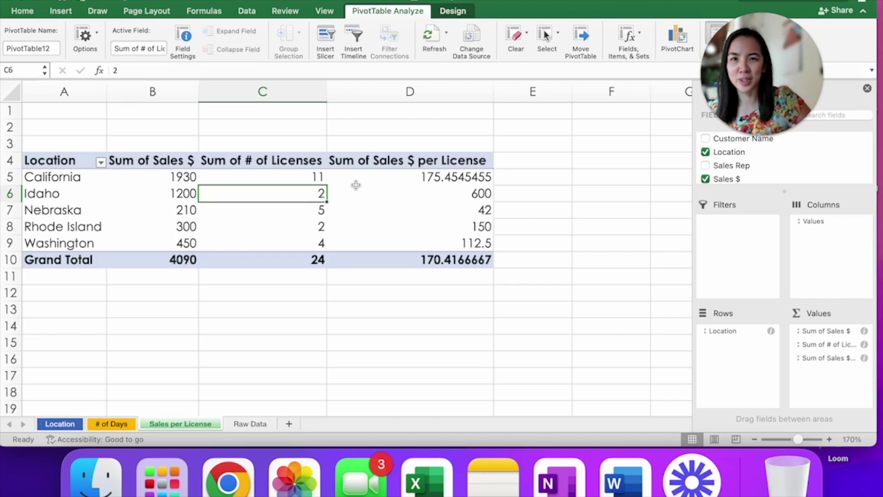
Confirm the calculated field so the pivot shows 112.5 for Washington and 150 for Rhode Island
click(769, 134)
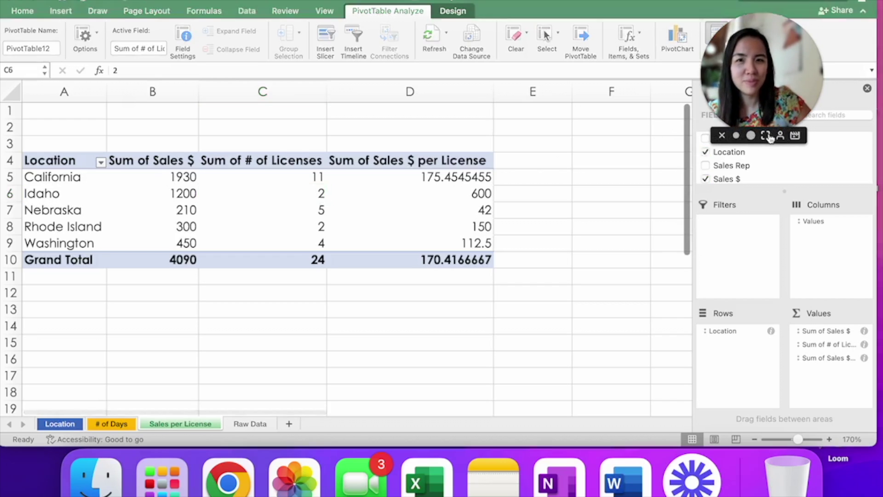